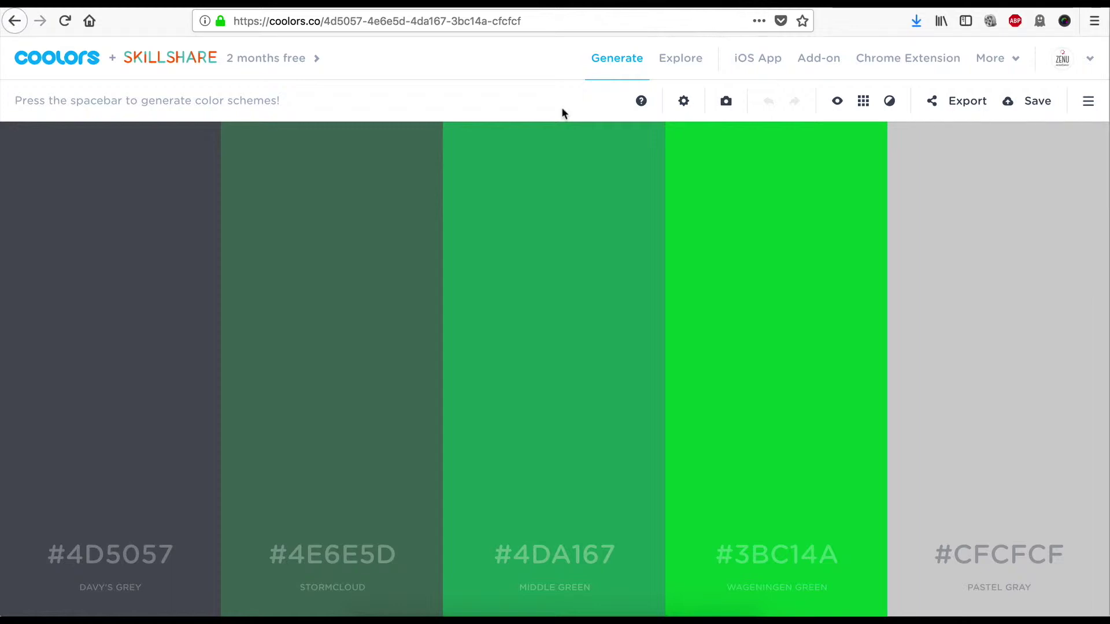
Generate new random color schemes until a palette of coral, vanilla, brown, burgundy and pink comes up.
{"action": "key", "text": "space"}
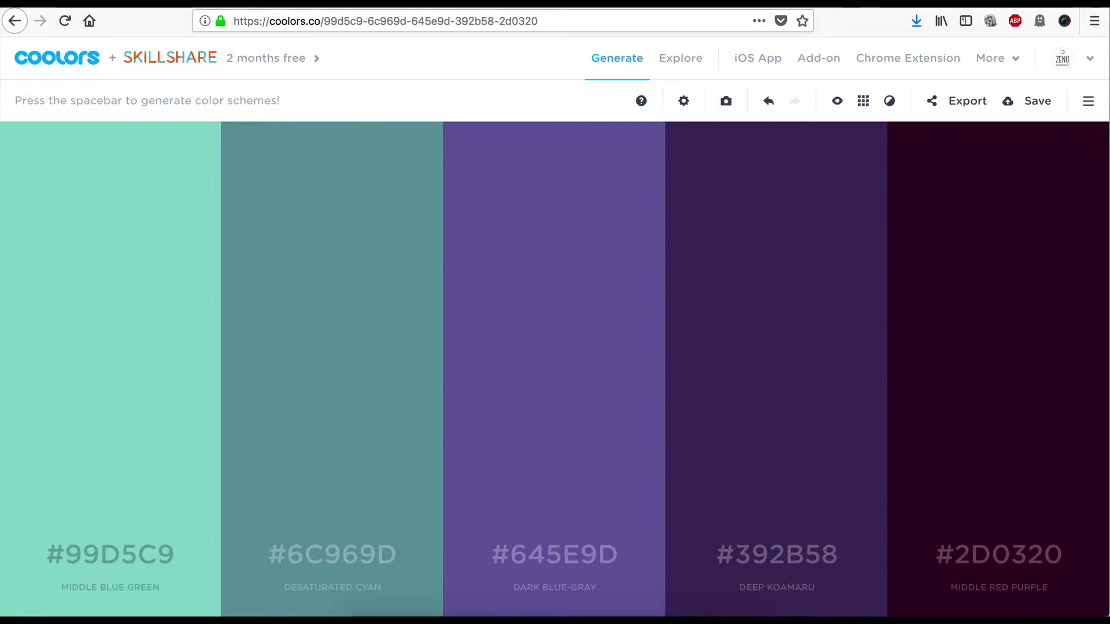
{"action": "key", "text": "space"}
{"action": "key", "text": "space"}
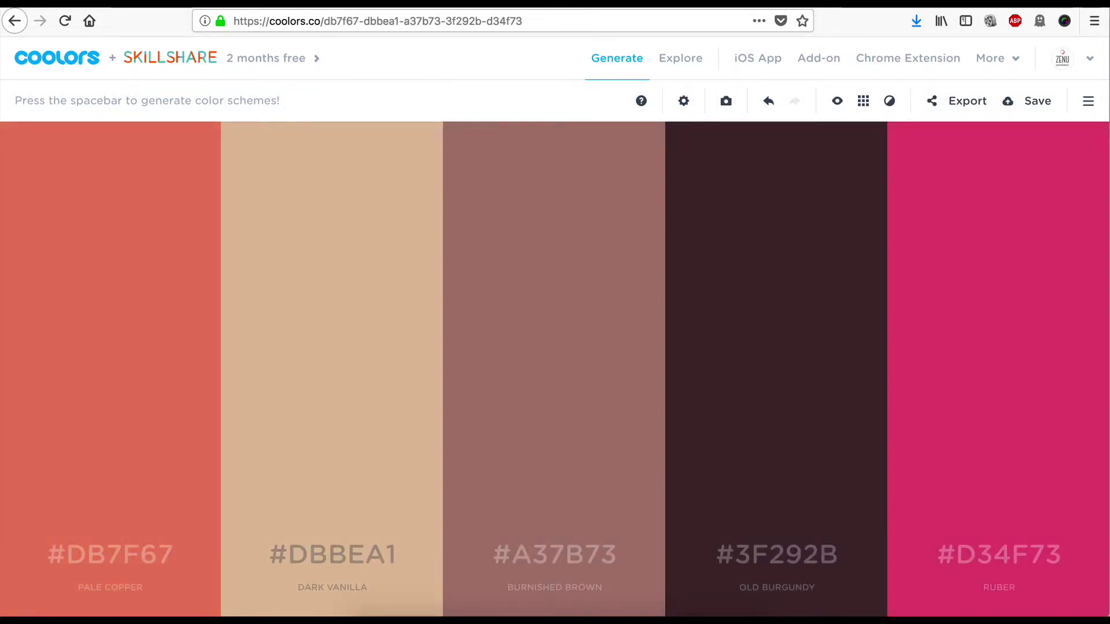
Save the current color scheme with the palette label "Glace à la vanille".
{"action": "left_click", "coordinate": [1037, 103]}
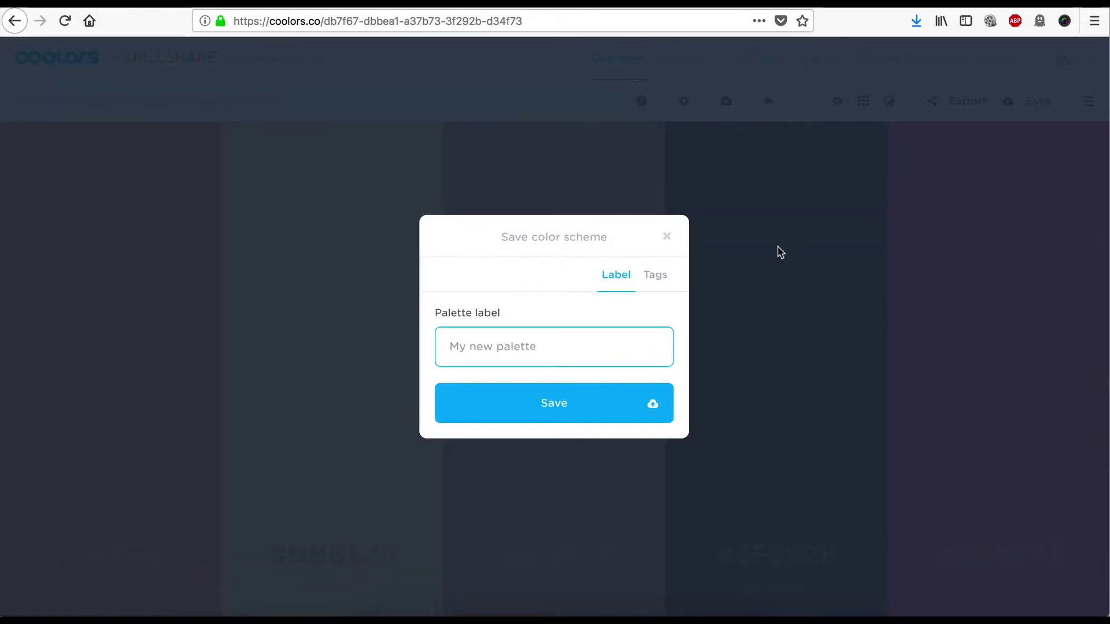
{"action": "type", "text": "Gl"}
{"action": "key", "text": "BackSpace"}
{"action": "key", "text": "BackSpace"}
{"action": "type", "text": "Glace"}
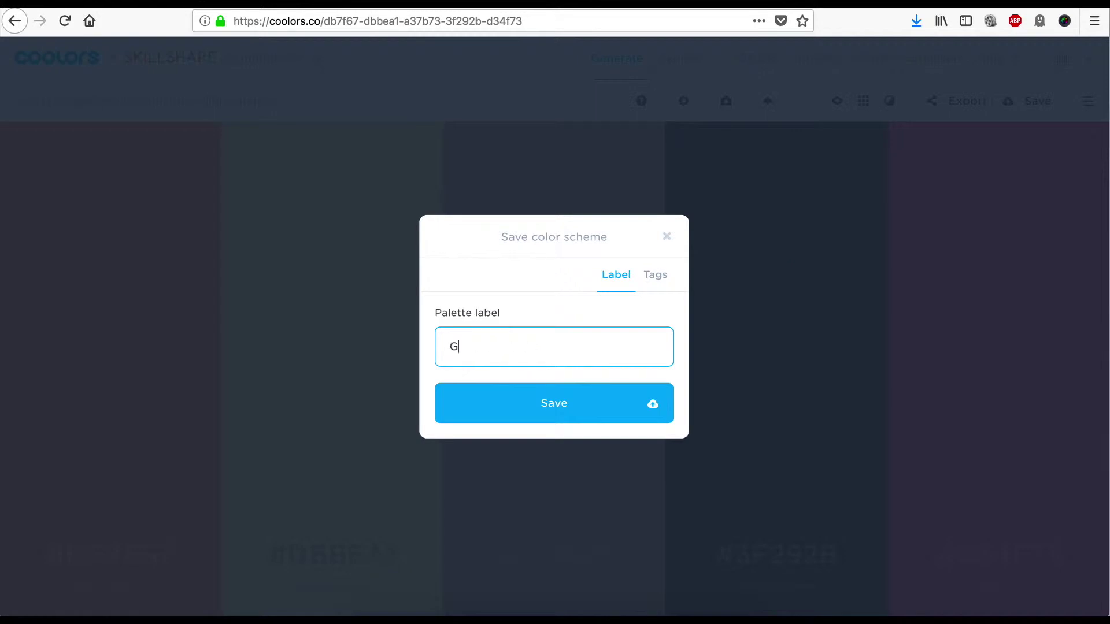
{"action": "type", "text": " à la vanille"}
{"action": "left_click", "coordinate": [576, 407]}
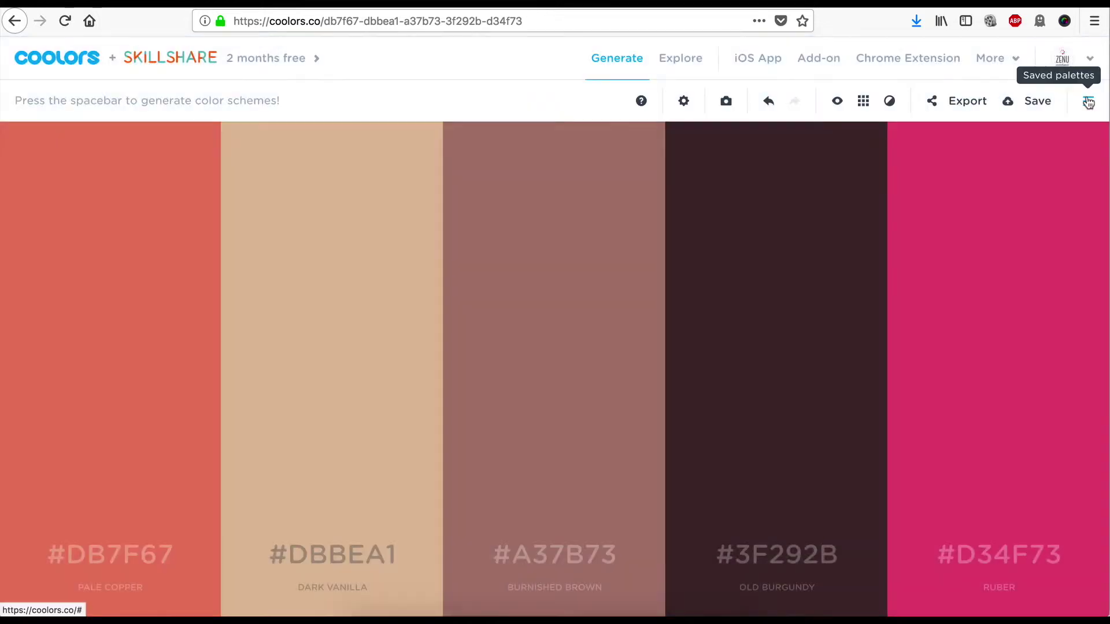
Show the saved palettes and view the label and tags of "Glace à la vanille" without editing them.
{"action": "mouse_move", "coordinate": [1068, 211]}
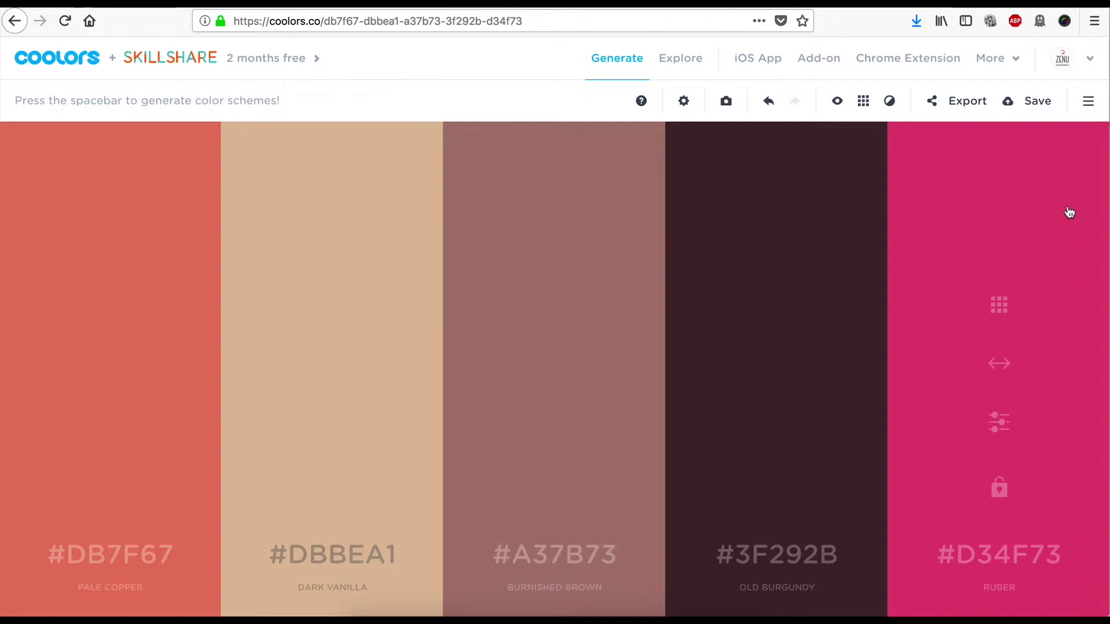
{"action": "left_click", "coordinate": [1090, 107]}
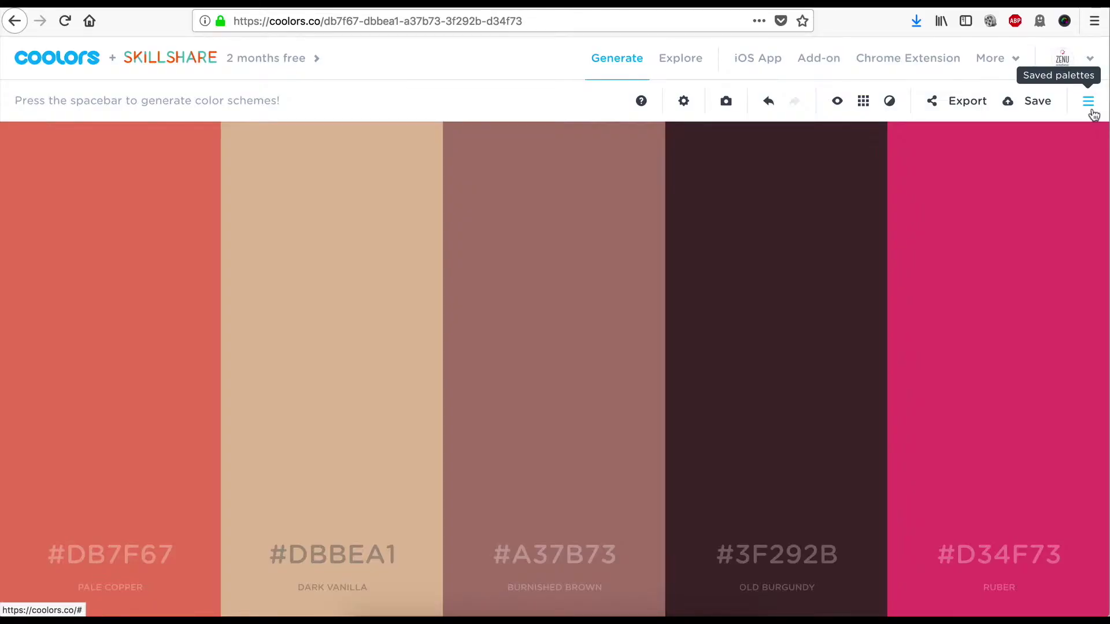
{"action": "left_click", "coordinate": [1090, 110]}
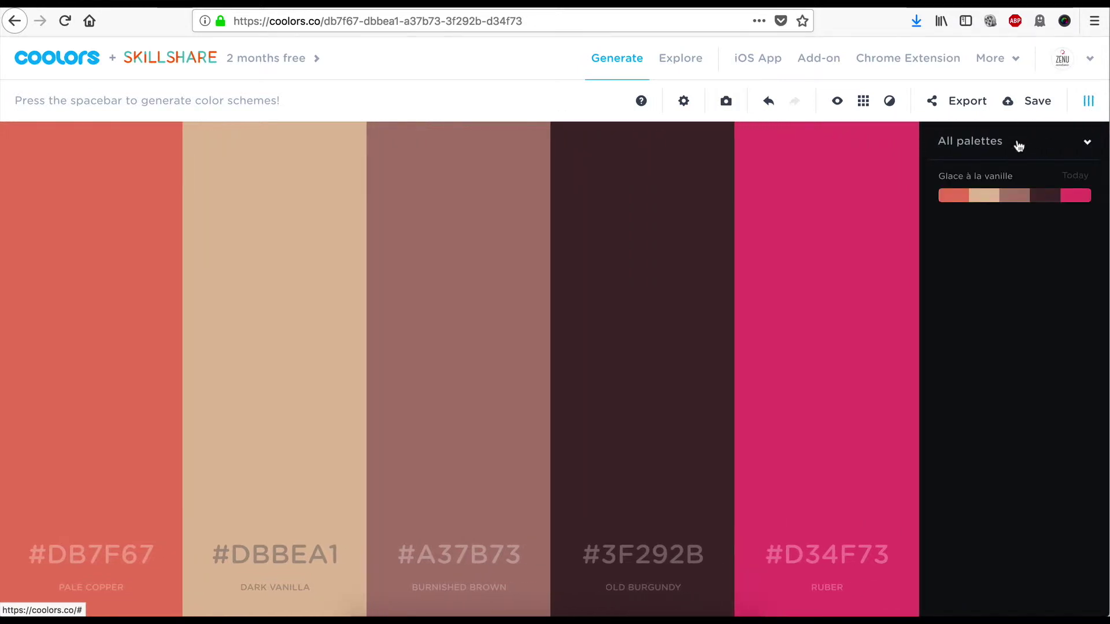
{"action": "mouse_move", "coordinate": [1066, 178]}
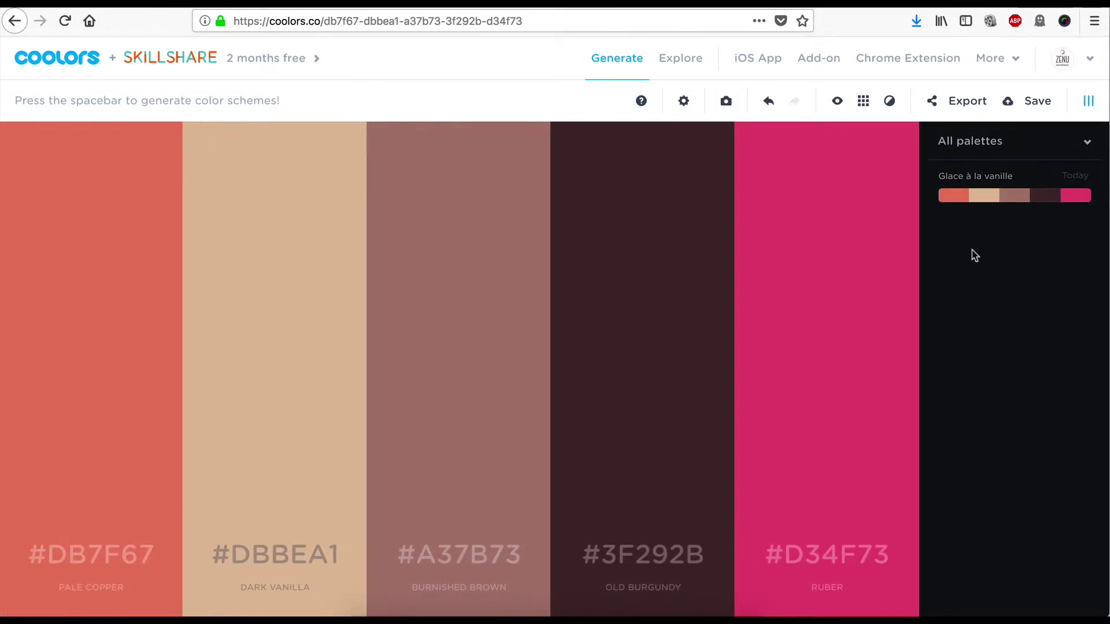
{"action": "mouse_move", "coordinate": [969, 193]}
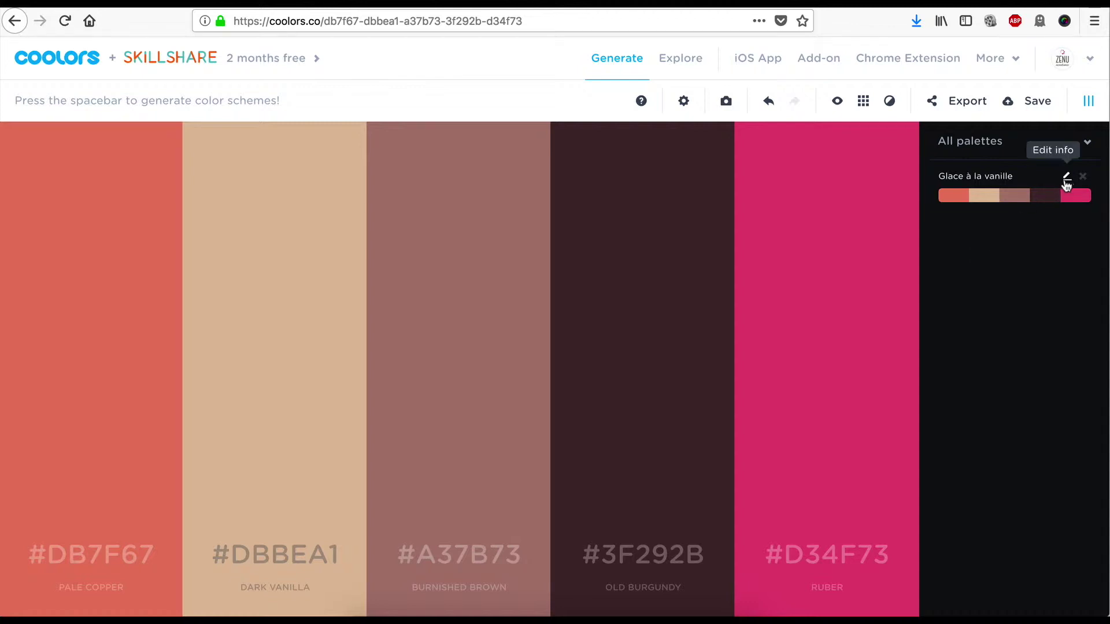
{"action": "left_click", "coordinate": [1066, 178]}
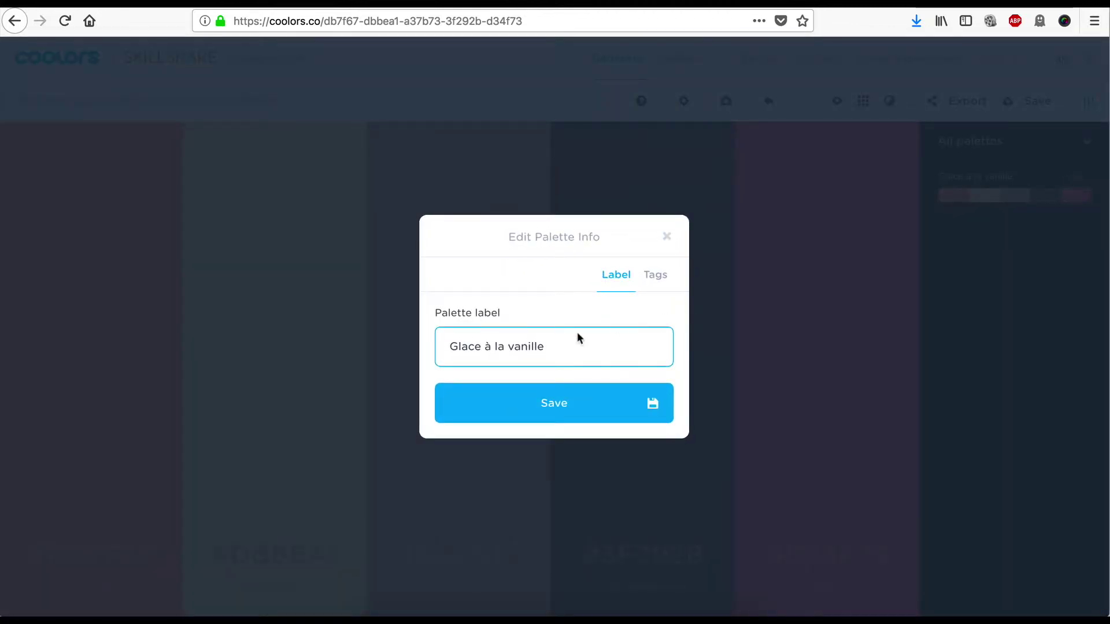
{"action": "left_click", "coordinate": [660, 278]}
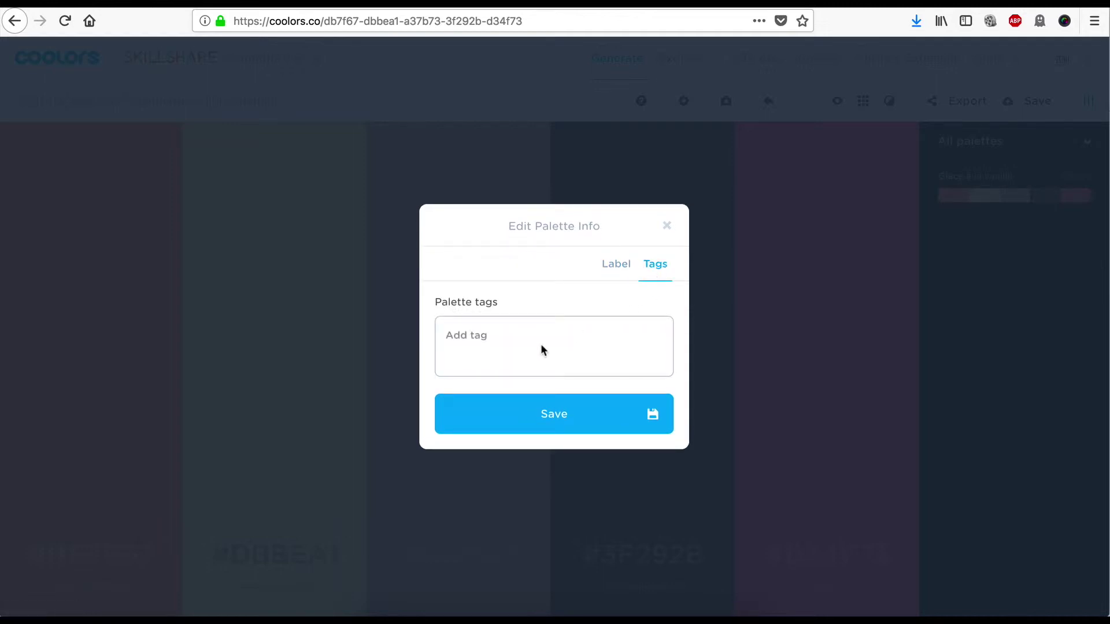
{"action": "left_click", "coordinate": [668, 229]}
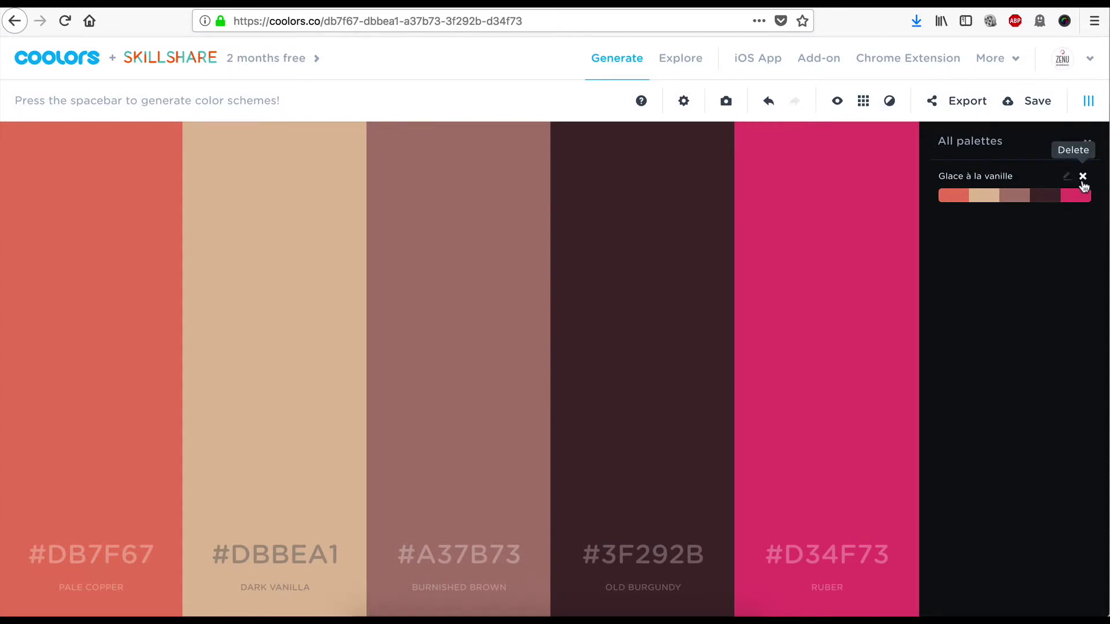
Delete the saved palette "Glace à la vanille" and close the list of saved palettes.
{"action": "left_click", "coordinate": [1082, 177]}
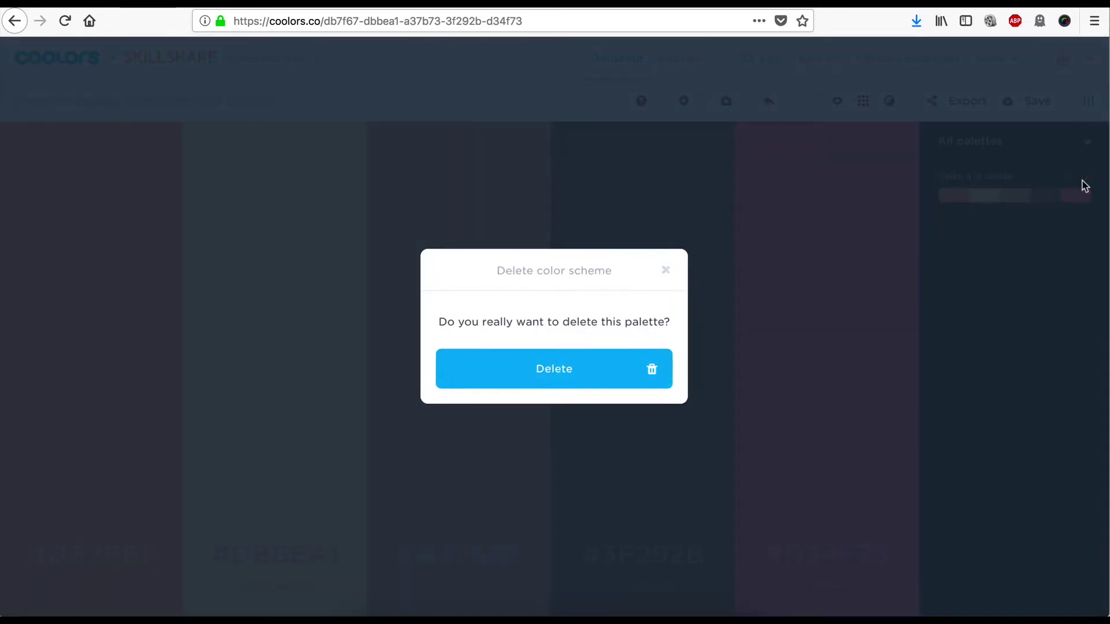
{"action": "left_click", "coordinate": [564, 371]}
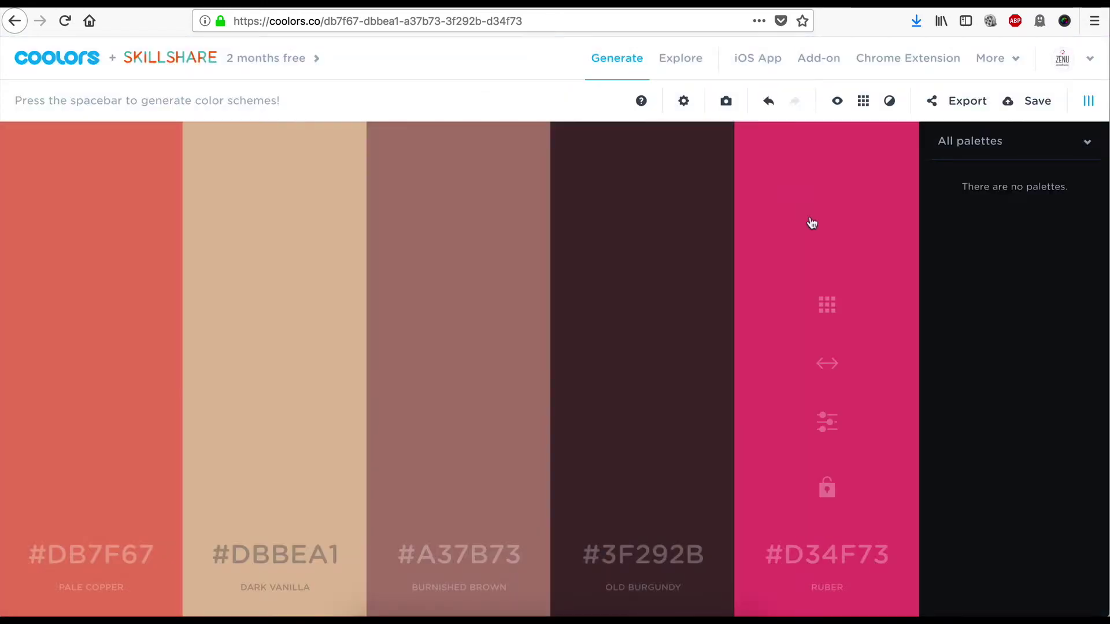
{"action": "left_click", "coordinate": [812, 223]}
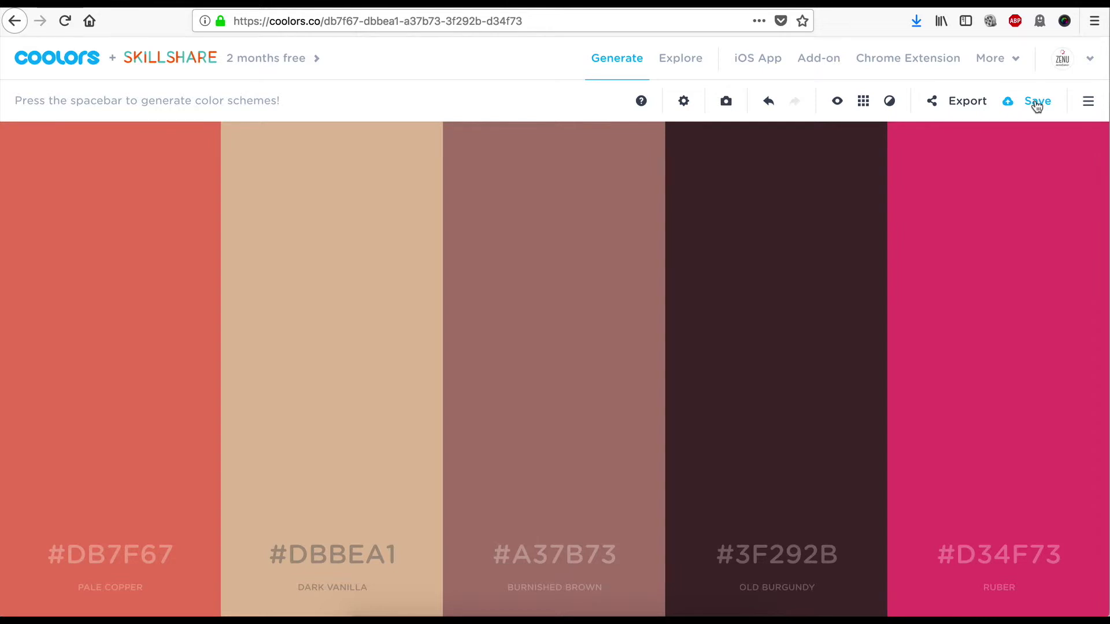
Save the displayed color scheme again, reusing the palette label "Glace à la vanille".
{"action": "left_click", "coordinate": [1036, 101]}
{"action": "type", "text": "Gla"}
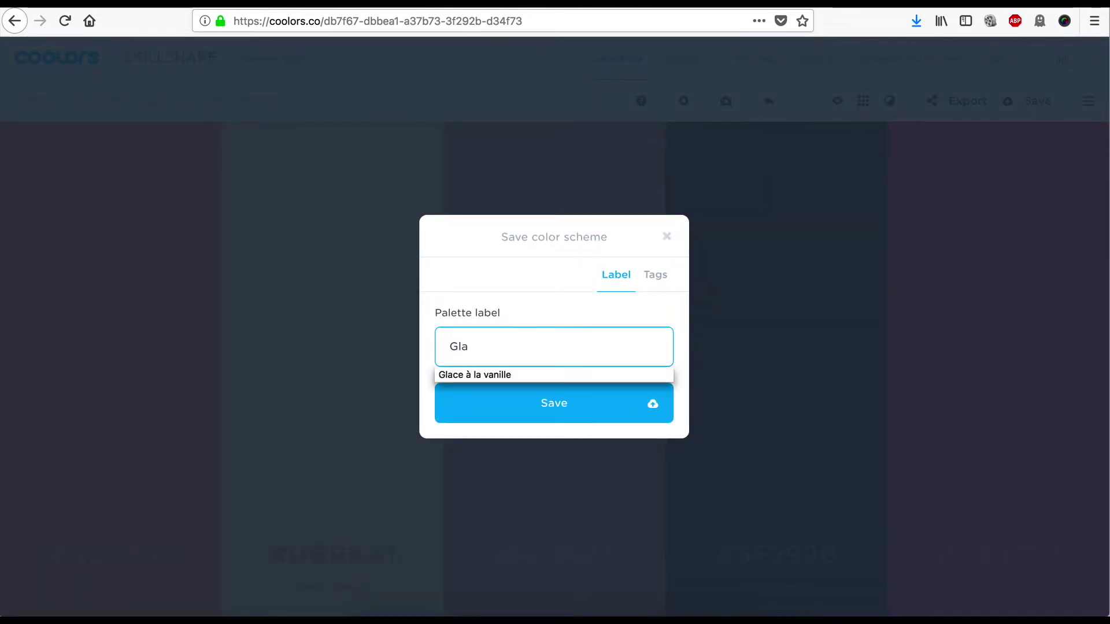
{"action": "left_click", "coordinate": [553, 375]}
{"action": "left_click", "coordinate": [553, 401]}
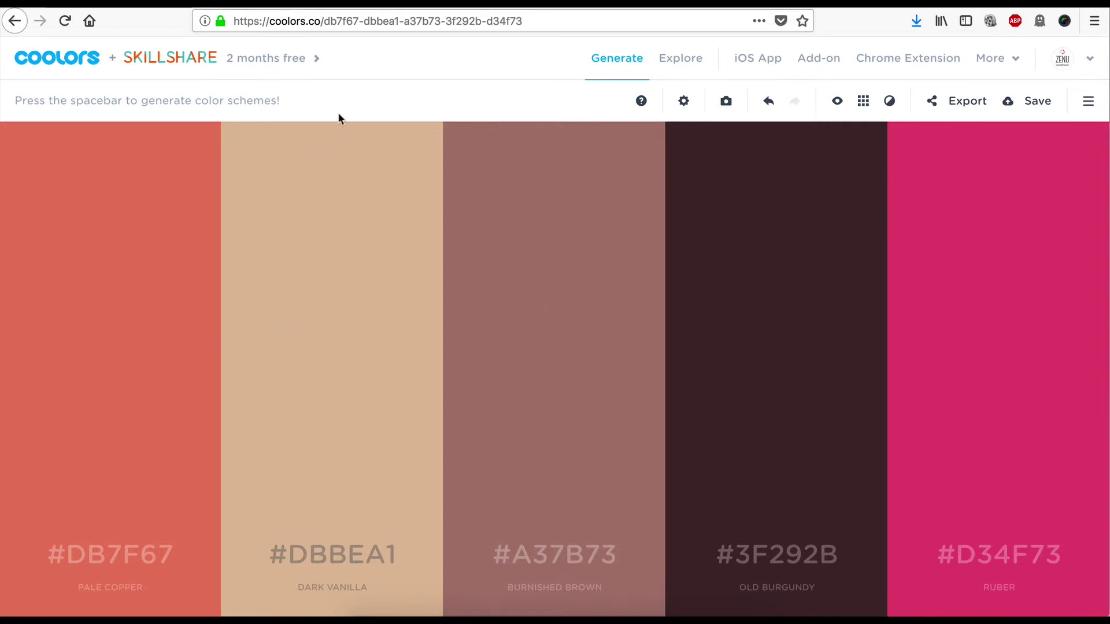
Open the hex code of the first color for editing and leave it without a change.
{"action": "left_click", "coordinate": [64, 565]}
{"action": "key", "text": "Return"}
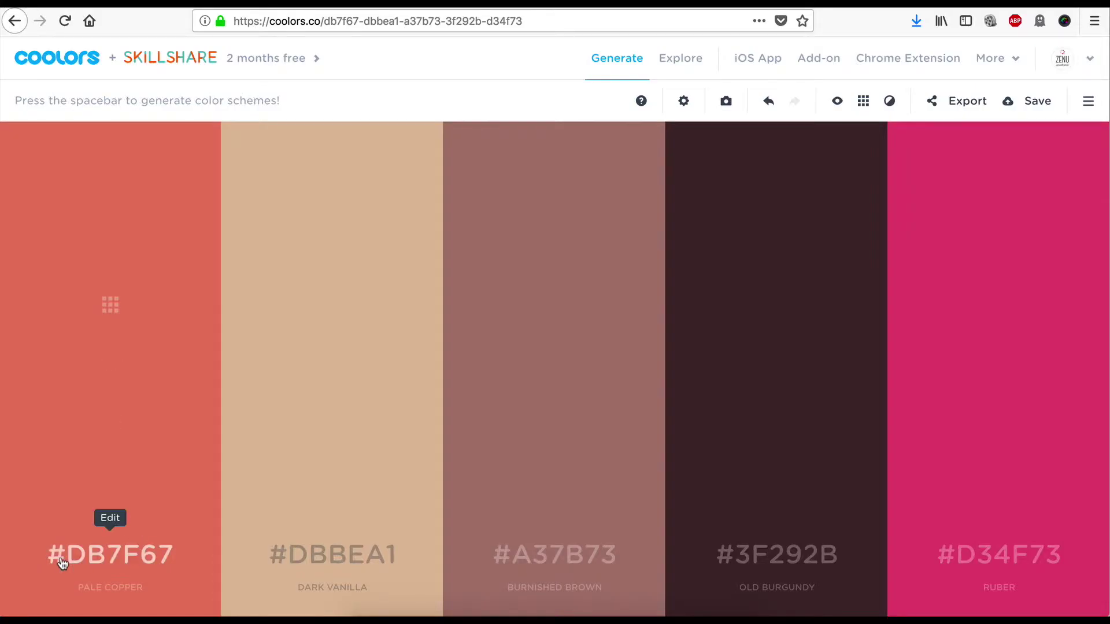
{"action": "left_click", "coordinate": [155, 557]}
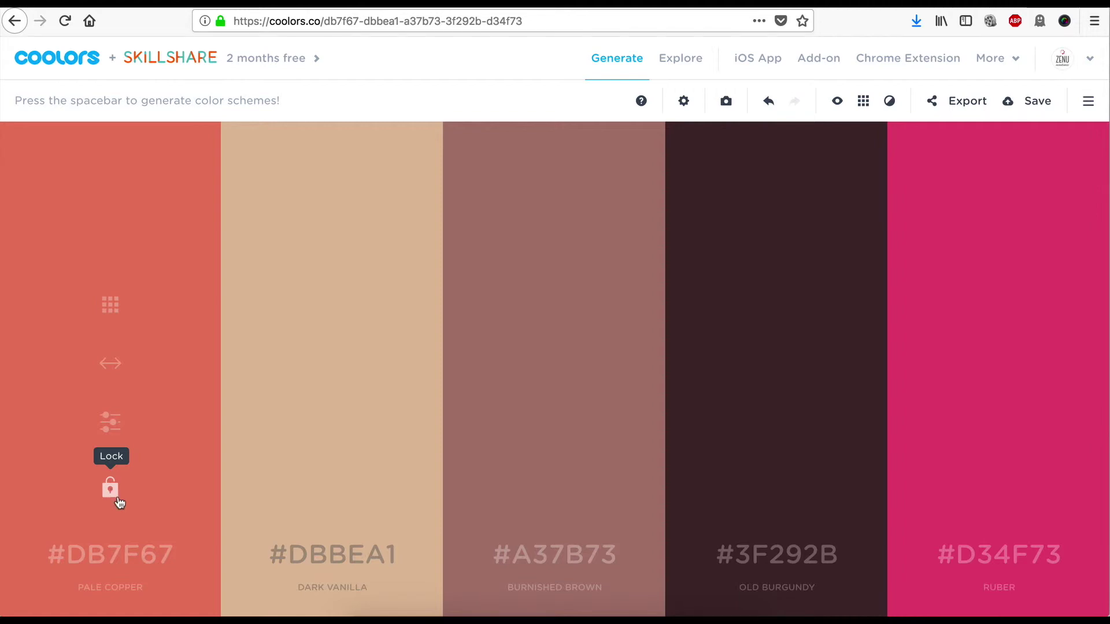
Lock the first color #DB7F67 and generate new colors for the other four columns.
{"action": "left_click", "coordinate": [120, 502]}
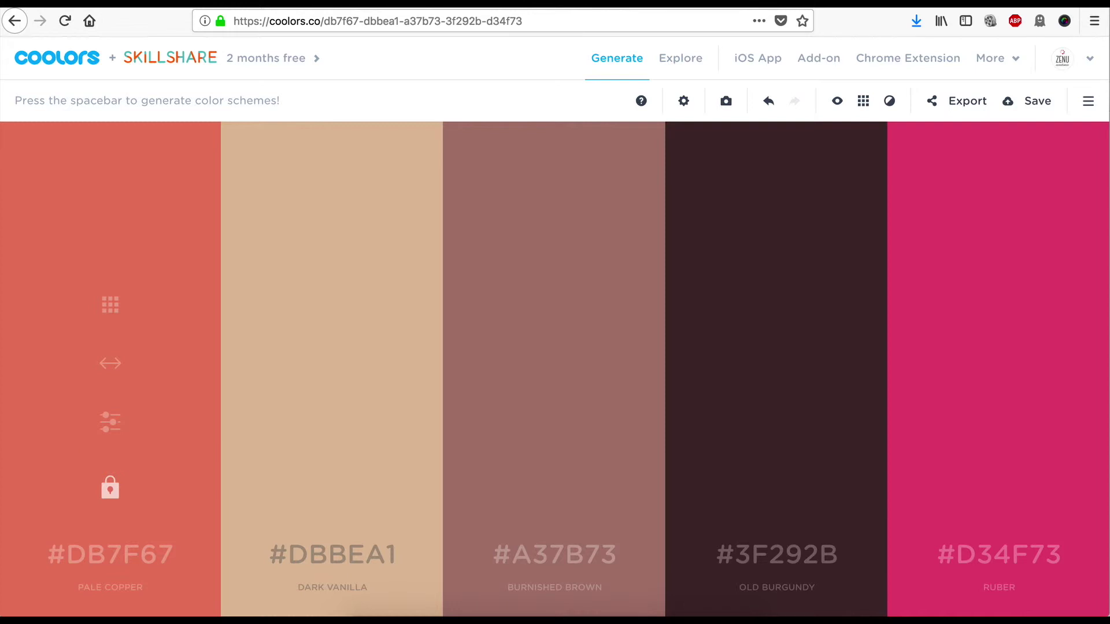
{"action": "key", "text": "space"}
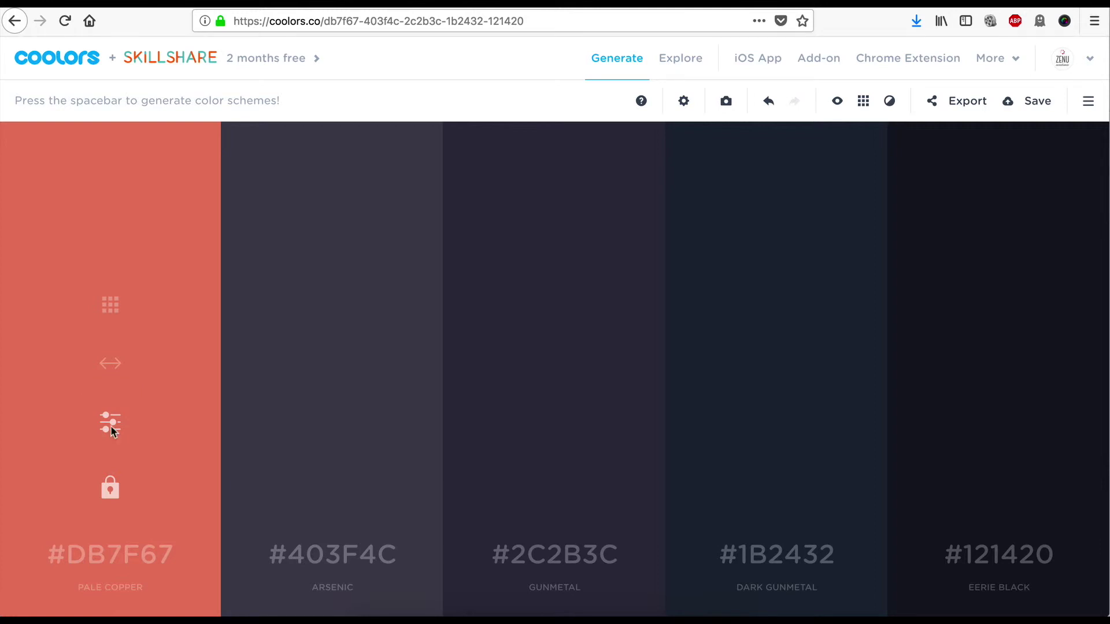
Adjust the locked first color in RGB mode to red 174, green 90 and blue 141.
{"action": "left_click", "coordinate": [111, 429]}
{"action": "left_click", "coordinate": [144, 218]}
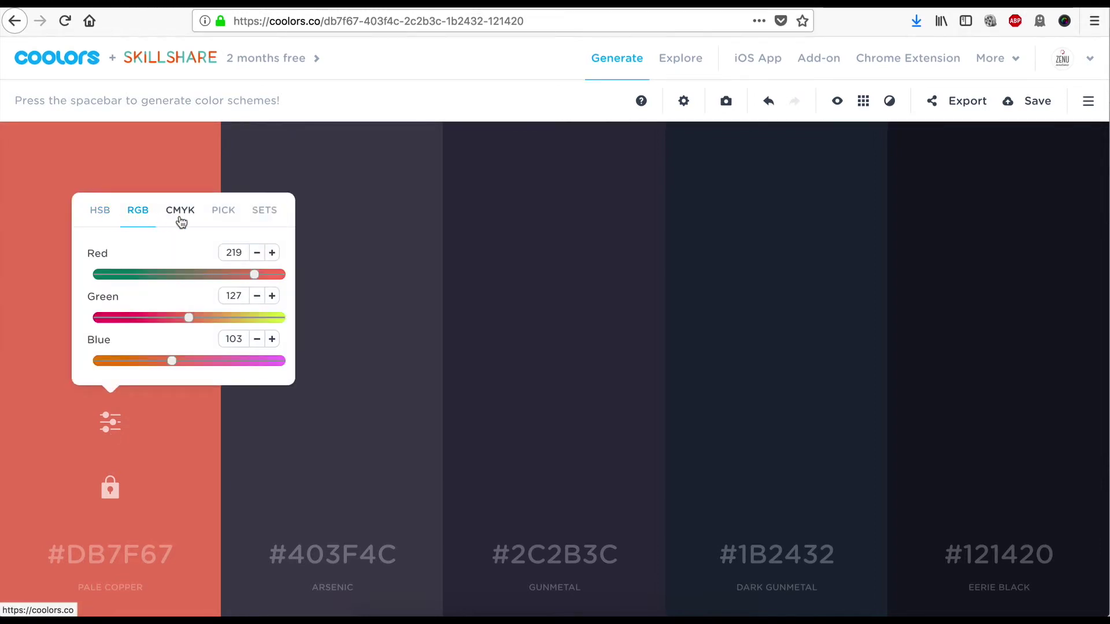
{"action": "left_click", "coordinate": [179, 217]}
{"action": "left_click", "coordinate": [226, 174]}
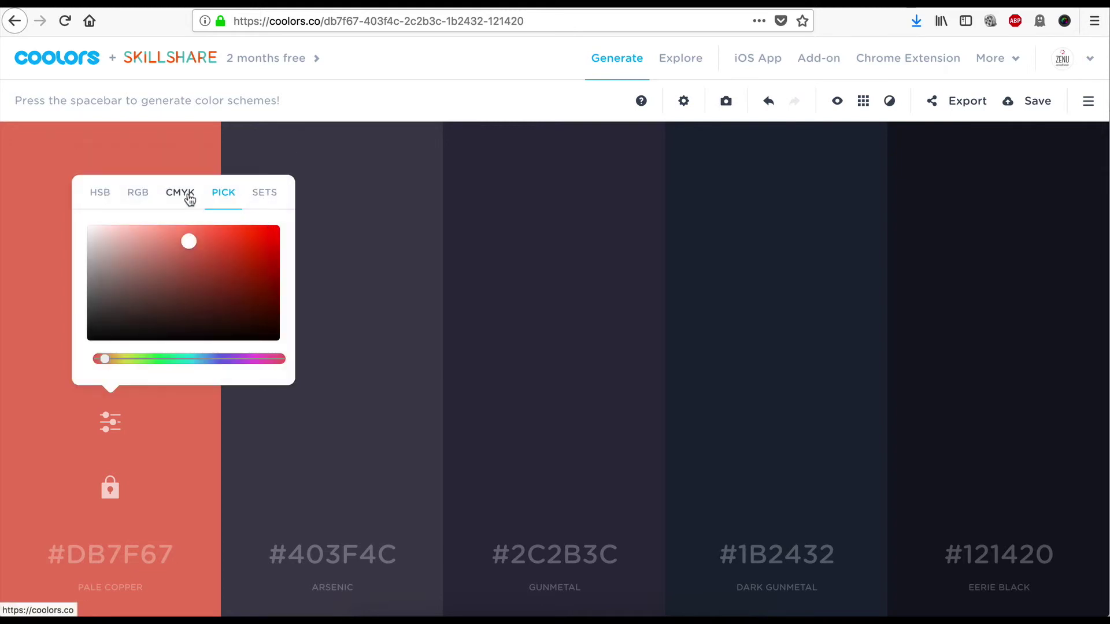
{"action": "left_click", "coordinate": [137, 193]}
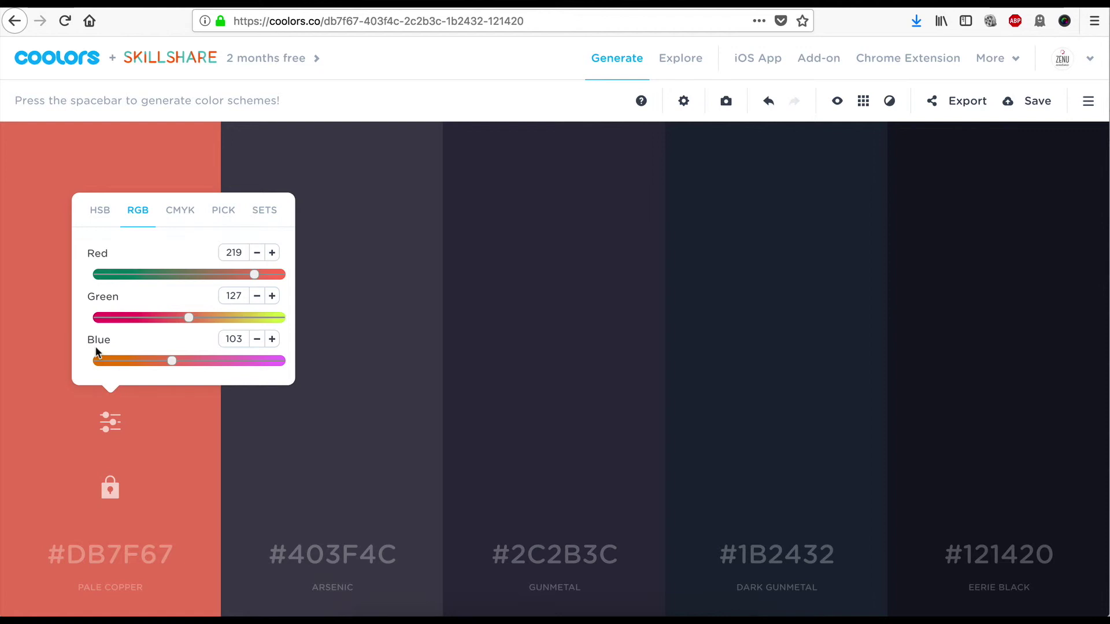
{"action": "left_click_drag", "start_coordinate": [254, 274], "coordinate": [223, 283]}
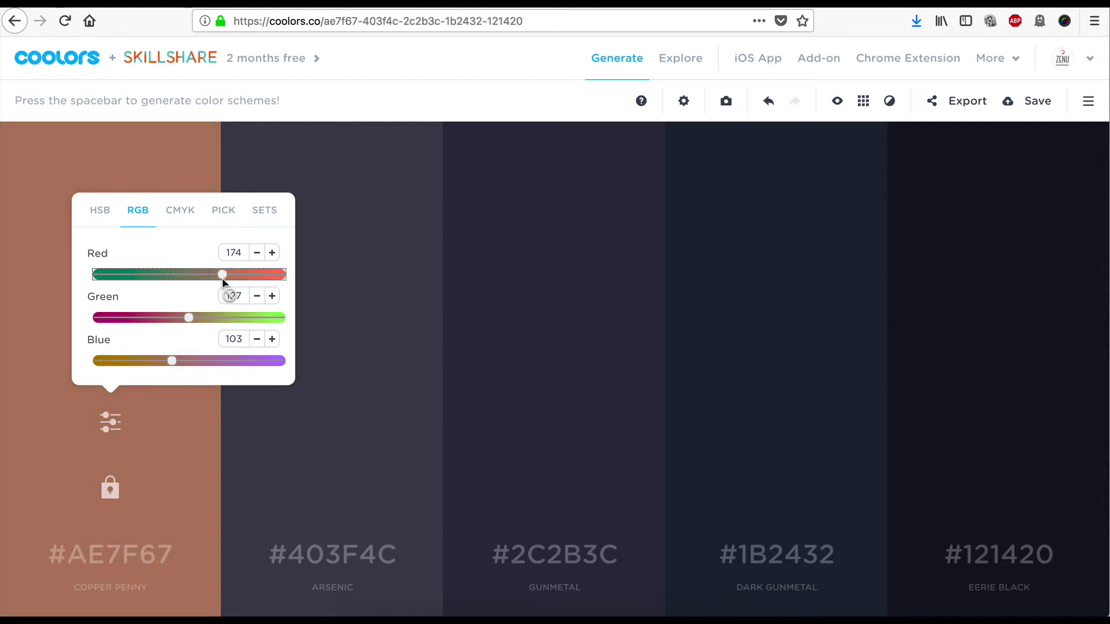
{"action": "left_click_drag", "start_coordinate": [188, 318], "coordinate": [163, 321]}
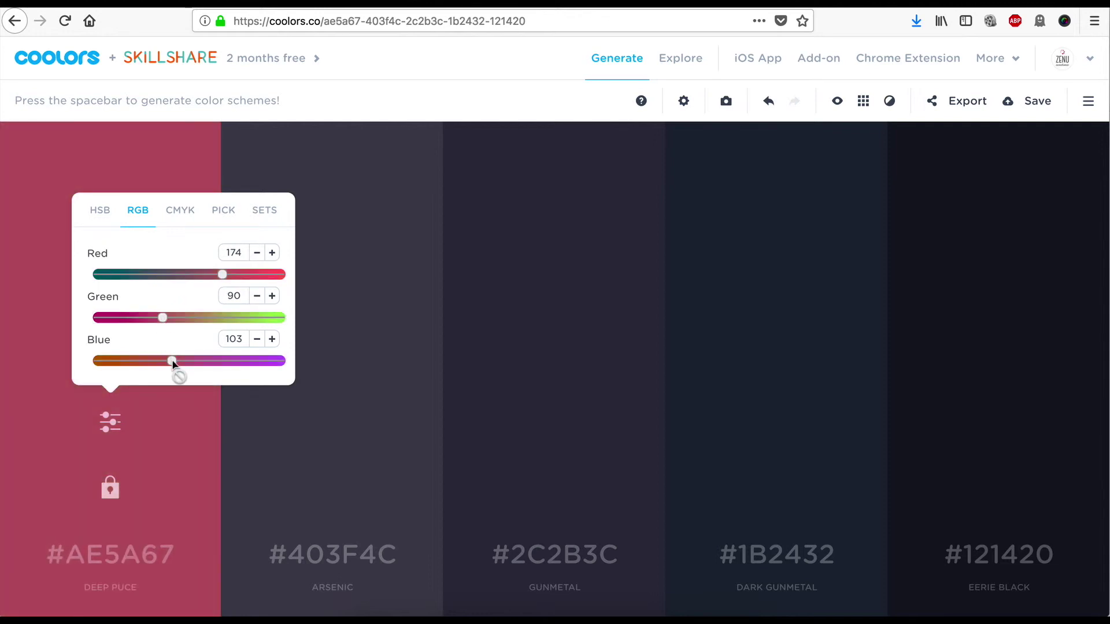
{"action": "left_click_drag", "start_coordinate": [172, 362], "coordinate": [199, 363]}
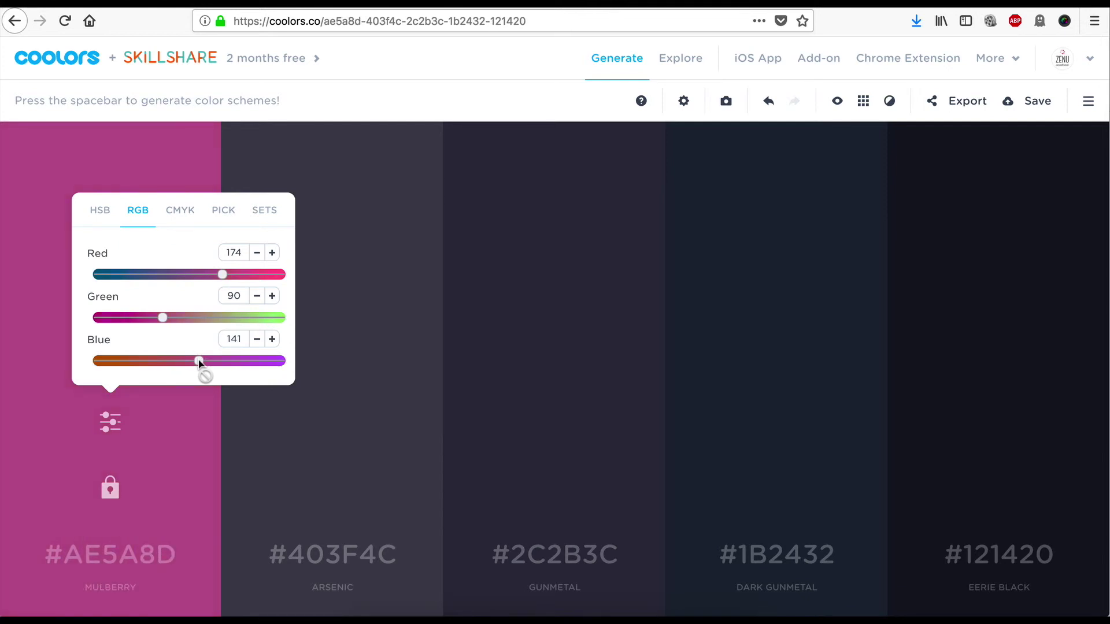
{"action": "left_click", "coordinate": [187, 427]}
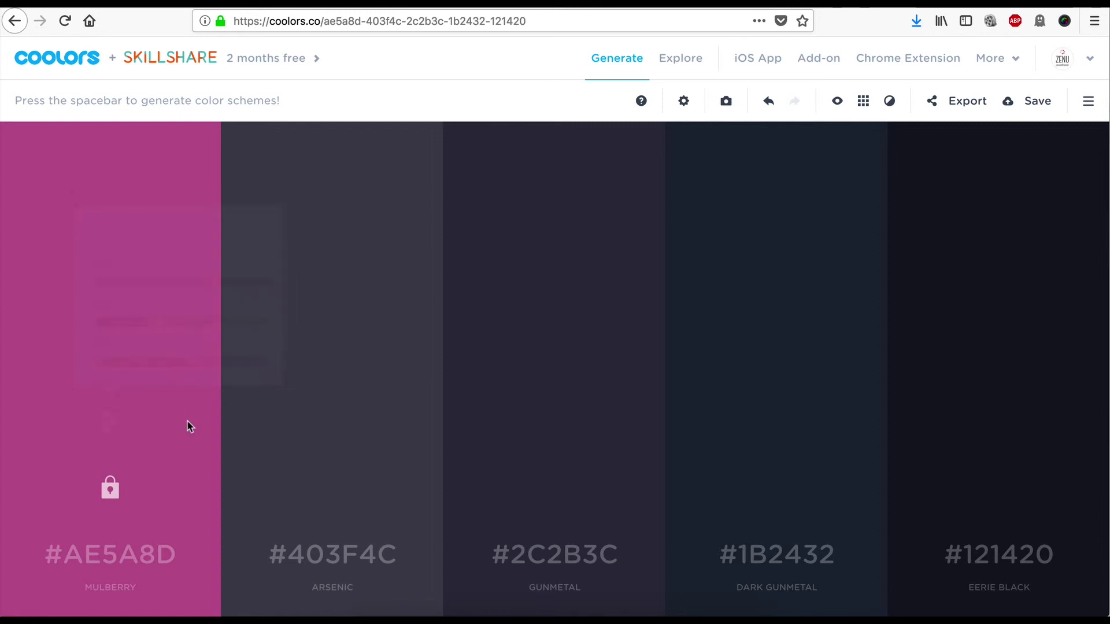
Reorder the color columns to Mulberry, Eerie Black, Dark Gunmetal, Arsenic and Gunmetal.
{"action": "left_click_drag", "start_coordinate": [109, 368], "coordinate": [107, 370]}
{"action": "left_click_drag", "start_coordinate": [108, 370], "coordinate": [567, 303]}
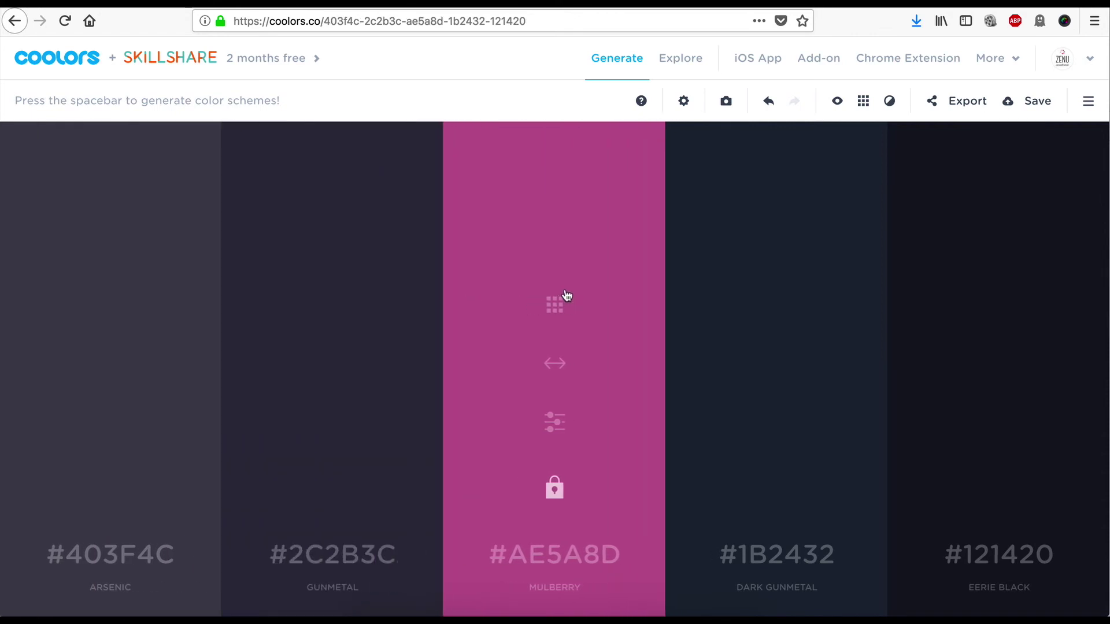
{"action": "left_click_drag", "start_coordinate": [325, 364], "coordinate": [114, 366]}
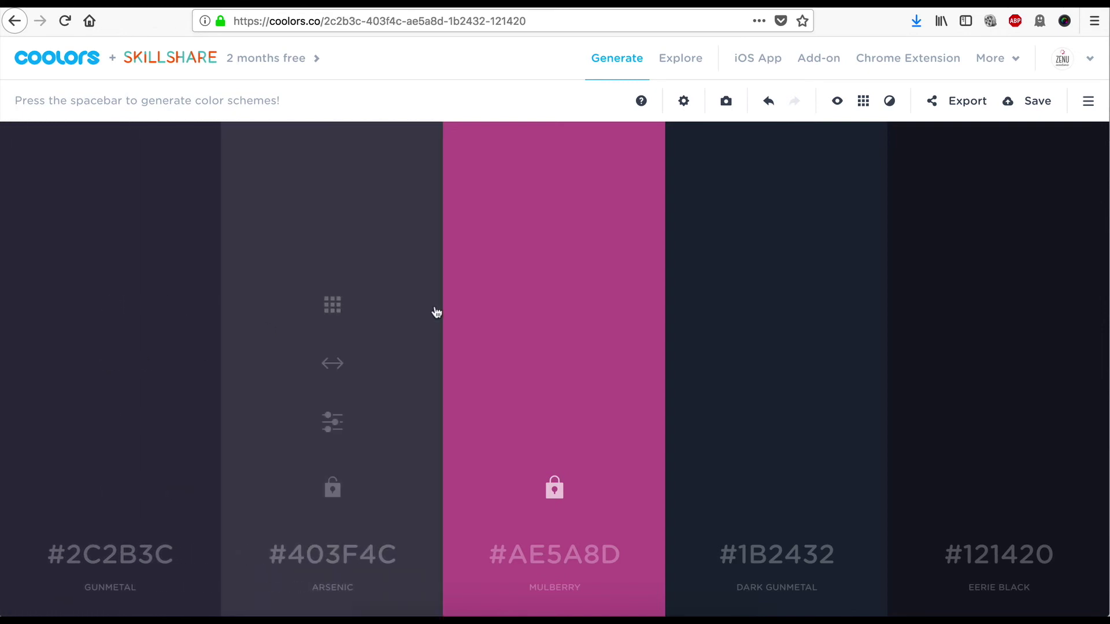
{"action": "left_click_drag", "start_coordinate": [776, 364], "coordinate": [341, 364]}
{"action": "left_click_drag", "start_coordinate": [999, 363], "coordinate": [149, 397]}
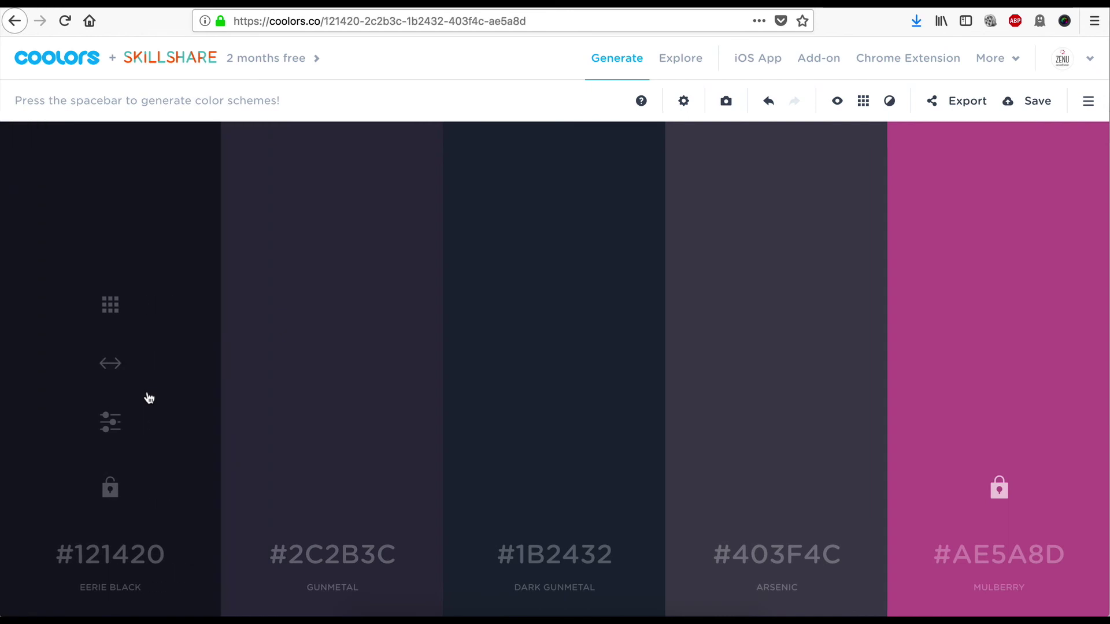
{"action": "left_click_drag", "start_coordinate": [555, 365], "coordinate": [347, 365]}
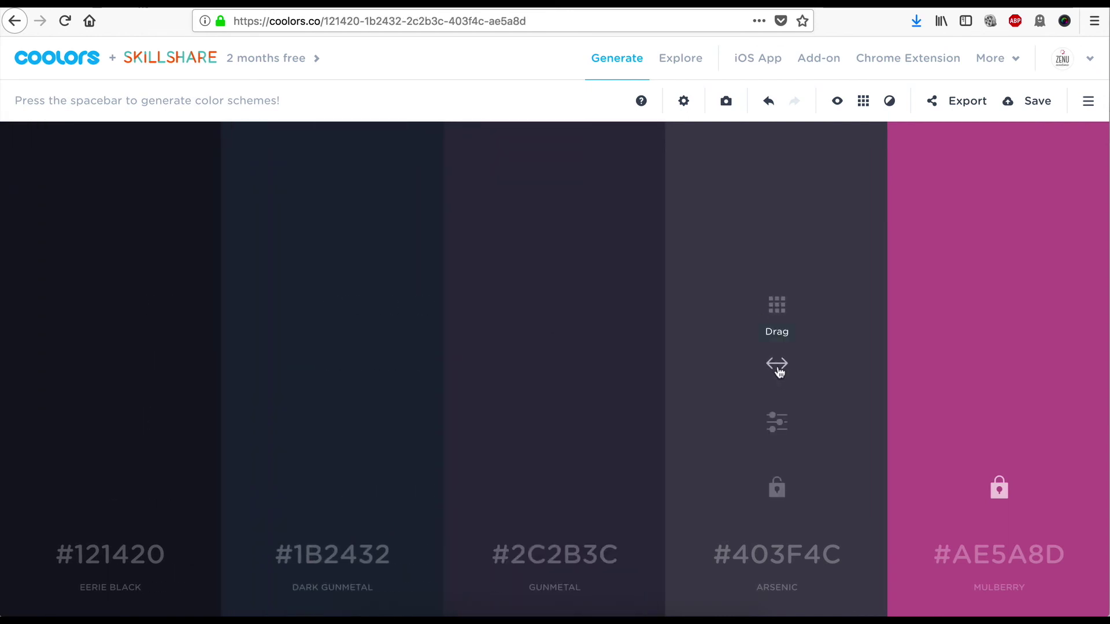
{"action": "left_click_drag", "start_coordinate": [775, 367], "coordinate": [618, 366]}
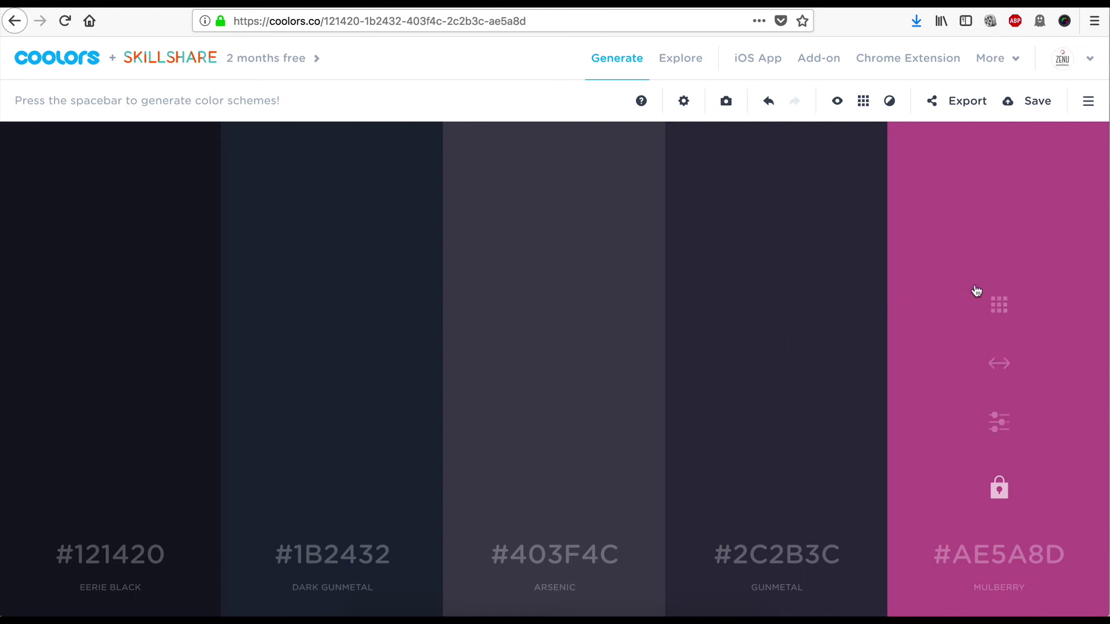
{"action": "left_click_drag", "start_coordinate": [1001, 364], "coordinate": [144, 354]}
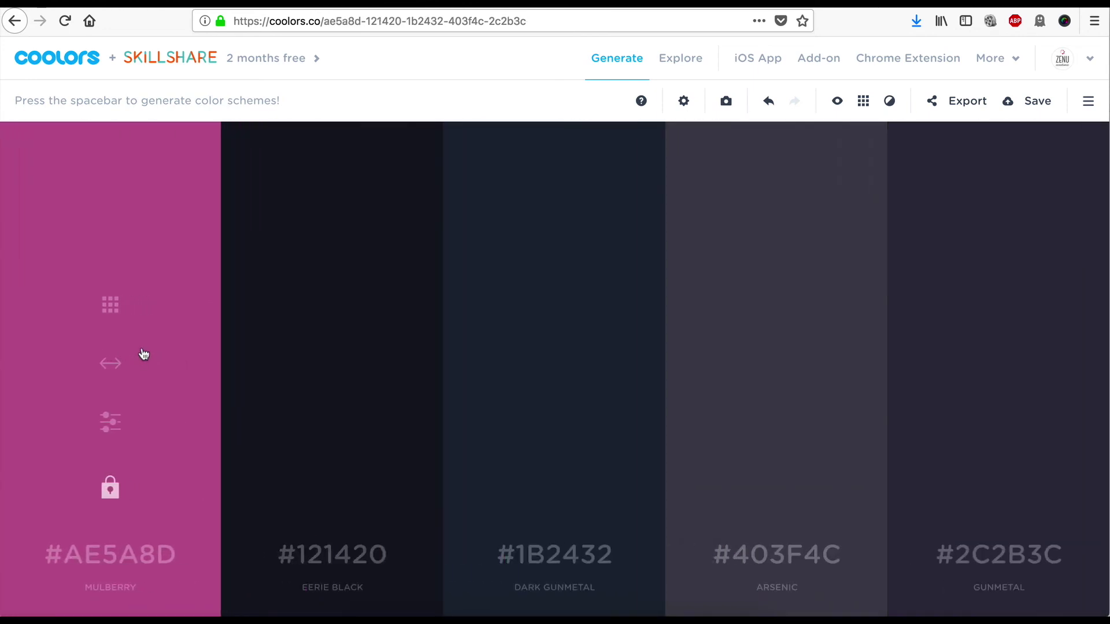
Replace the Mulberry color with its darker alternative shade #5F324D.
{"action": "left_click", "coordinate": [115, 312]}
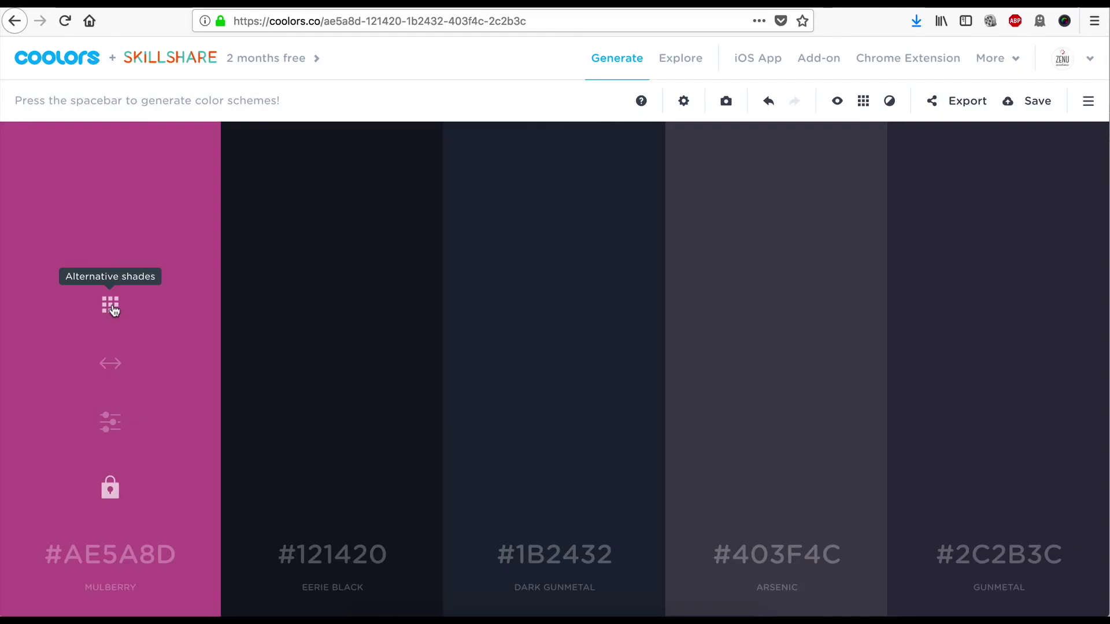
{"action": "left_click", "coordinate": [114, 310]}
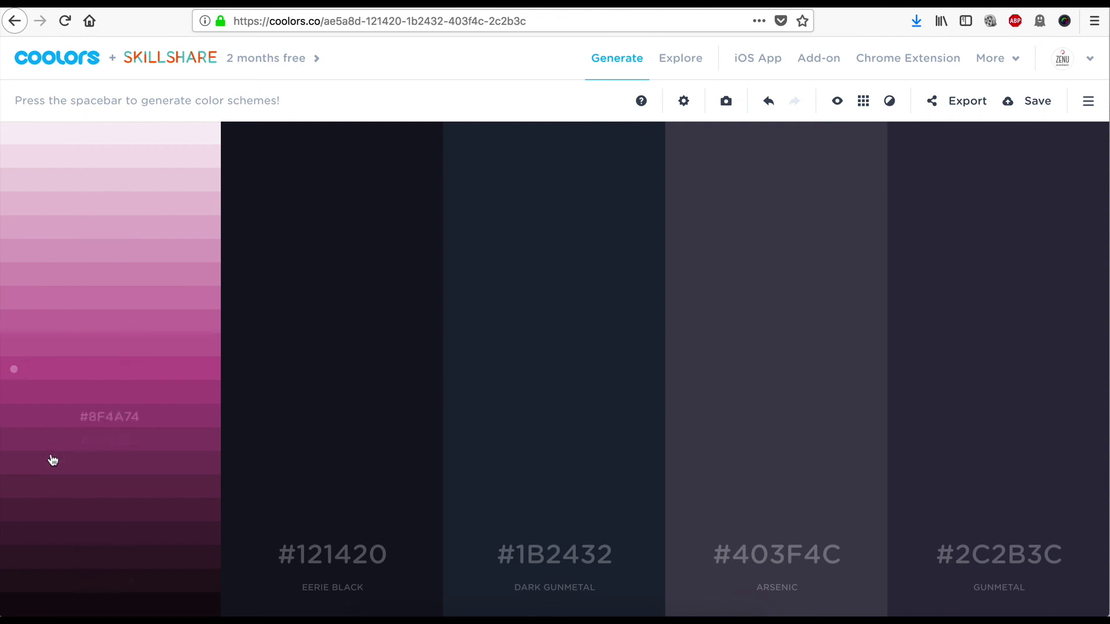
{"action": "left_click", "coordinate": [53, 489]}
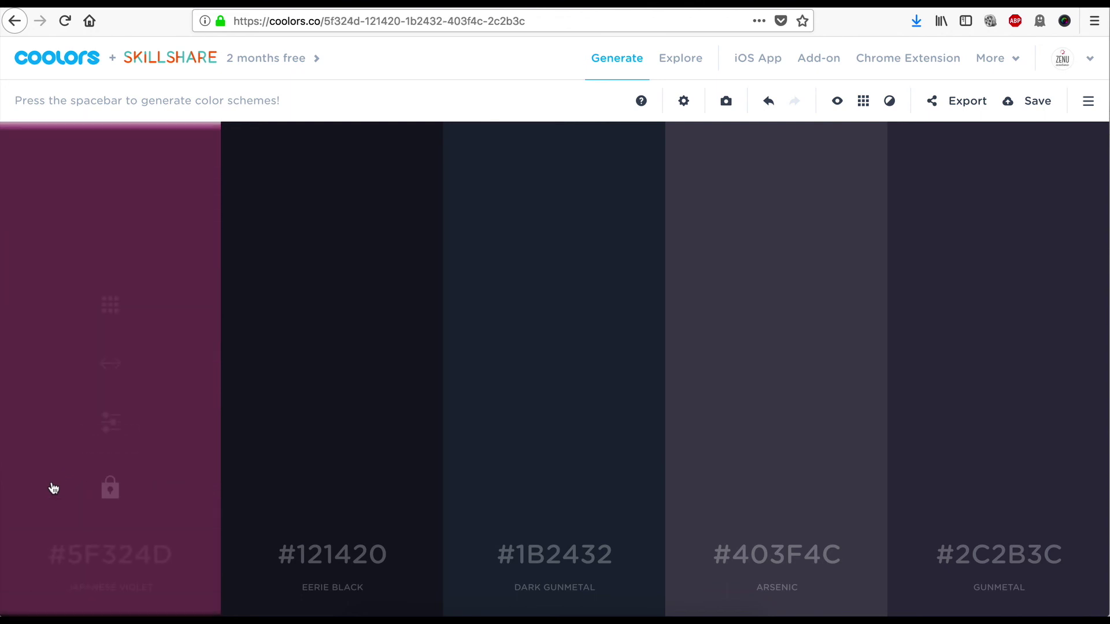